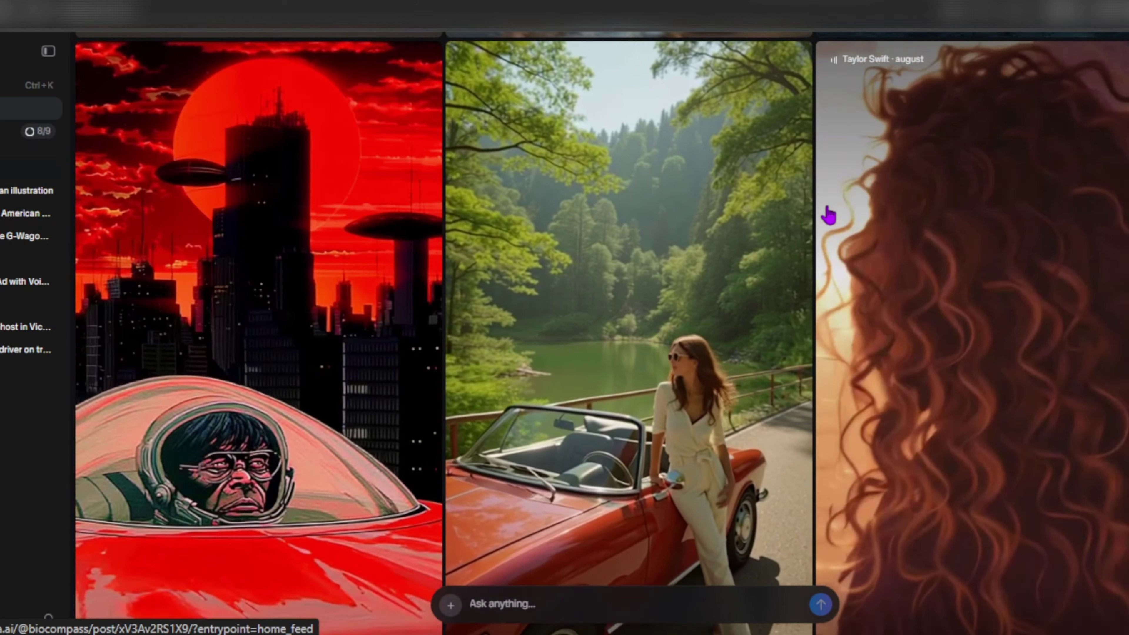
Browse the sample videos in the Vibes feed and play the generated sun-dappled portrait video.
scroll(828, 215, down, 5)
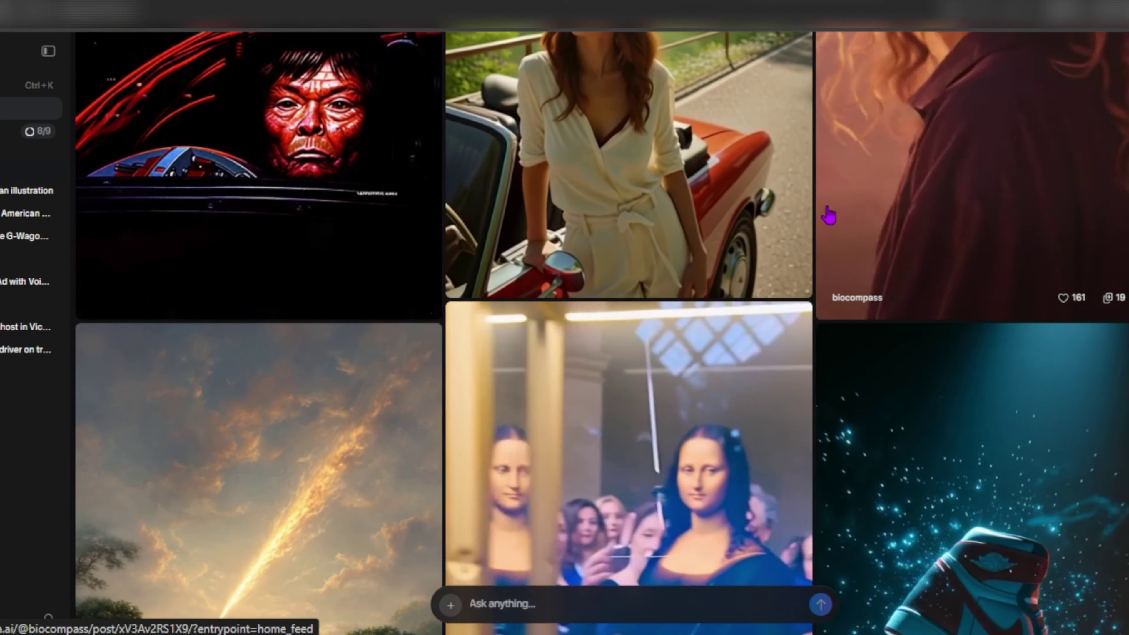
scroll(827, 216, down, 5)
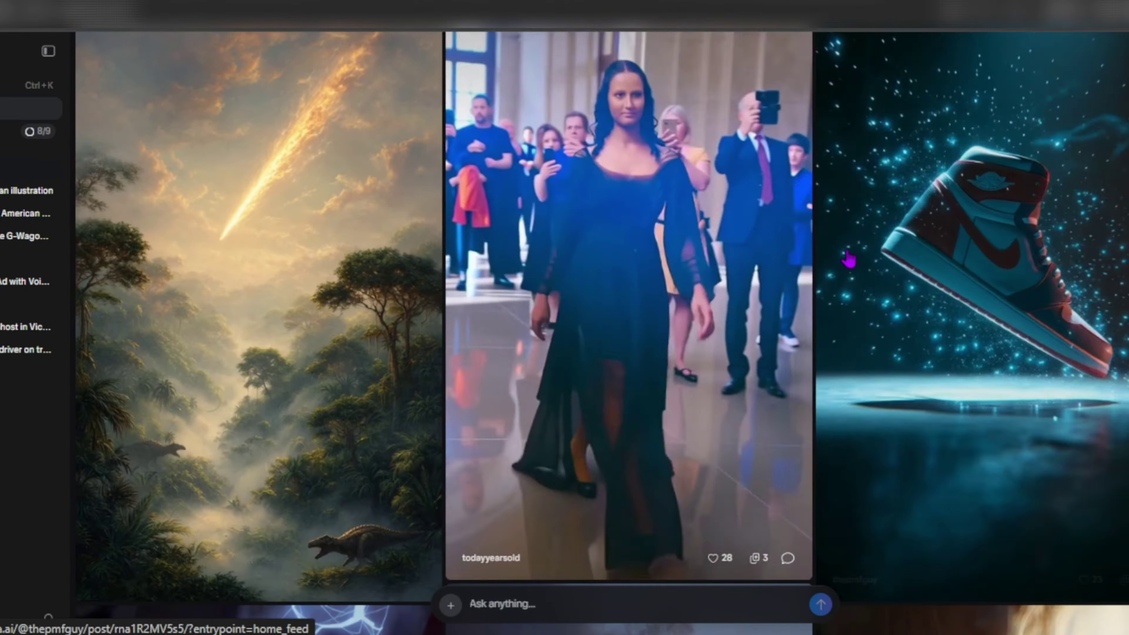
scroll(887, 272, down, 6)
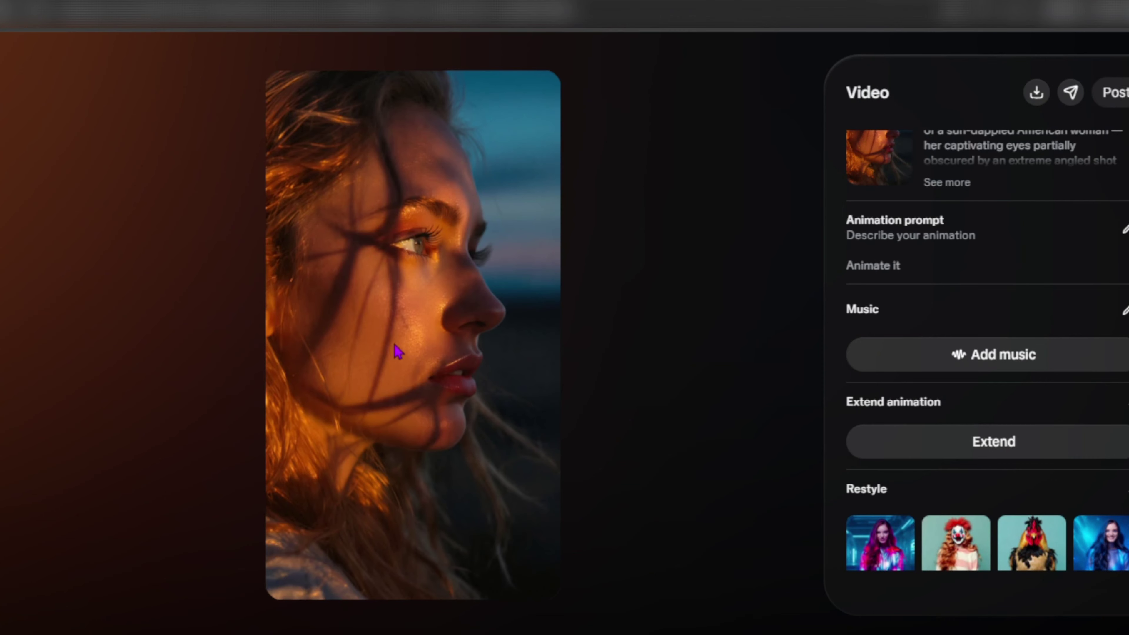
mouse_move(435, 342)
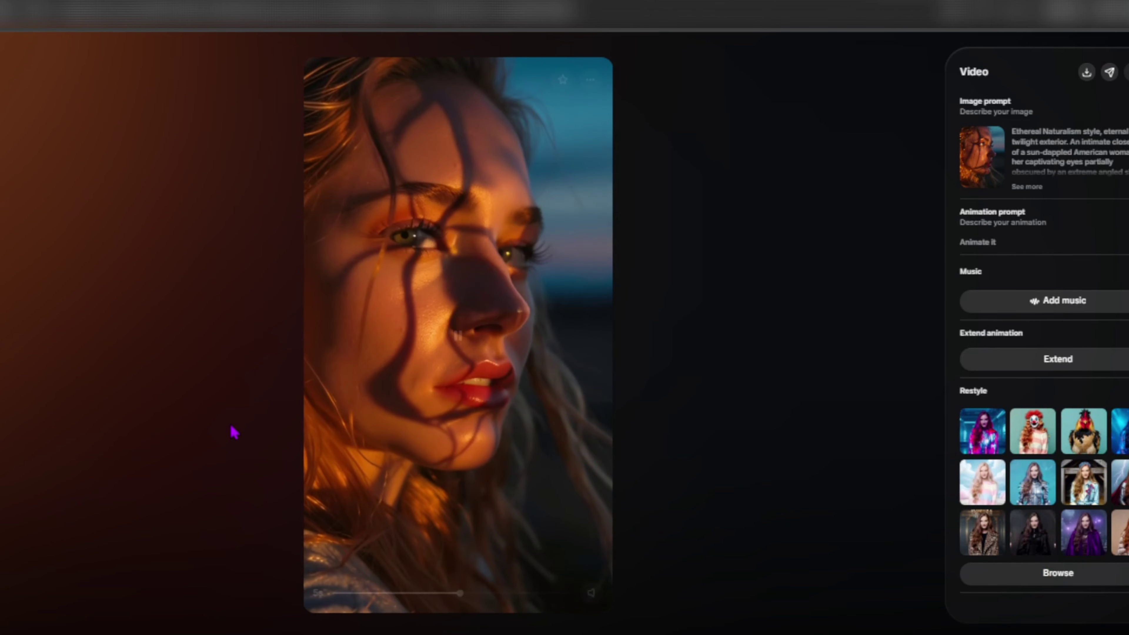
click(452, 351)
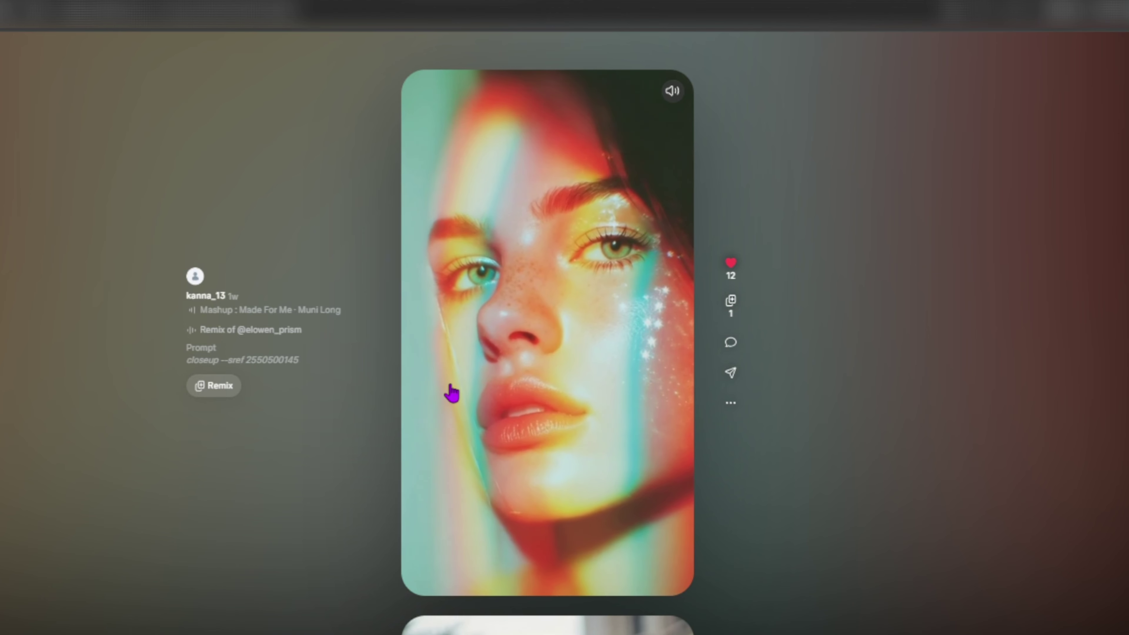
Preview the close-up portrait posts and highlight the full Ethereal Naturalism prompt of the freckled woman's post.
click(451, 392)
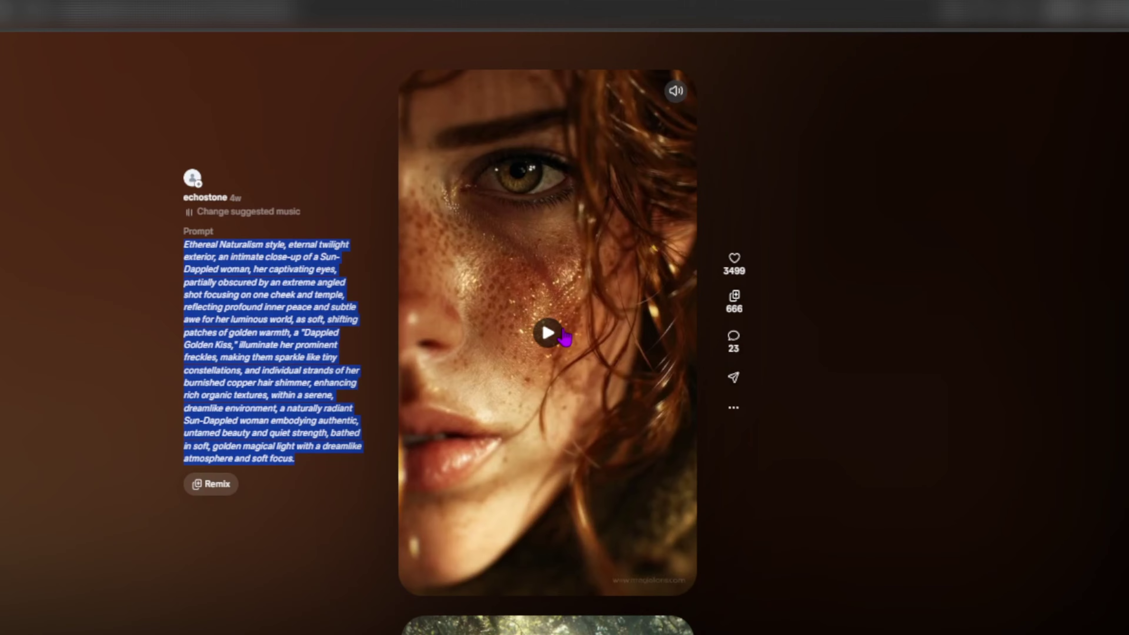
click(551, 333)
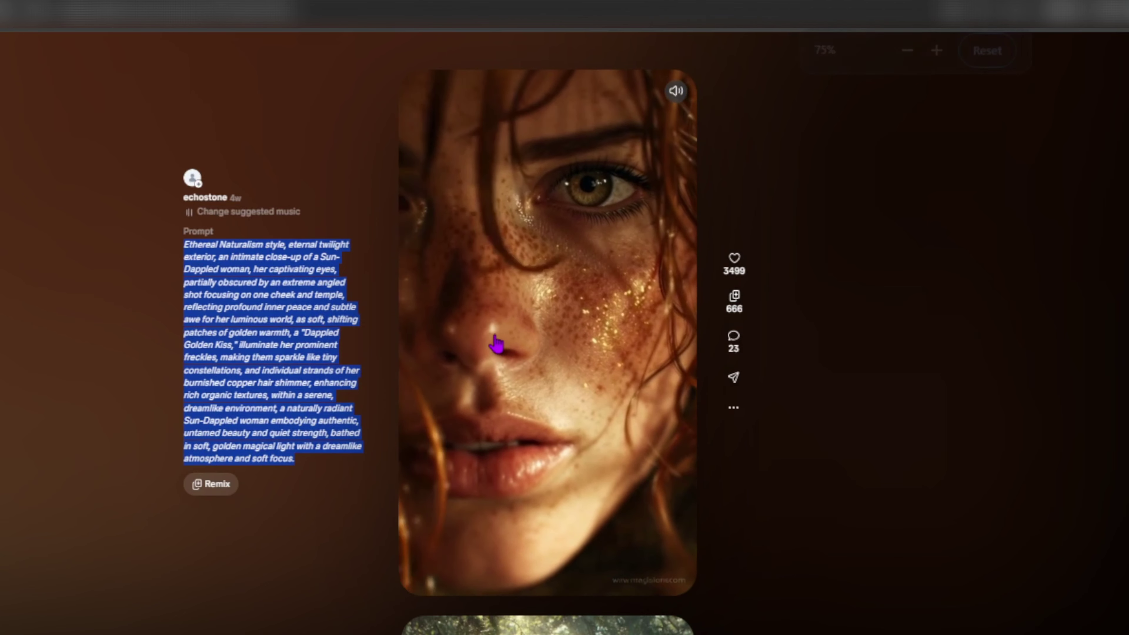
click(496, 344)
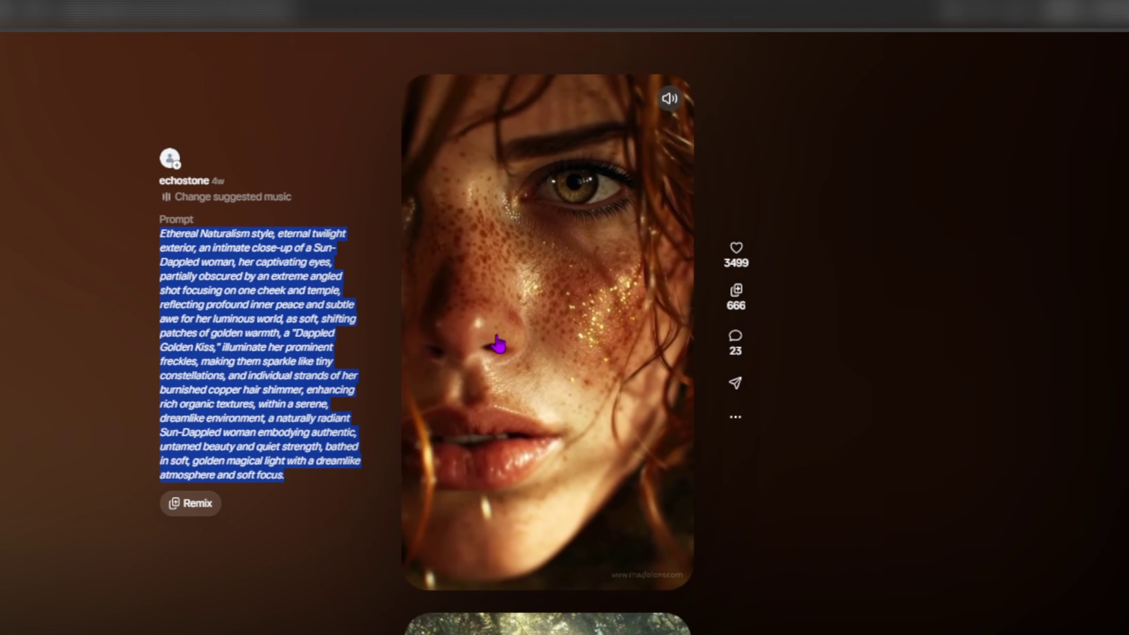
click(566, 374)
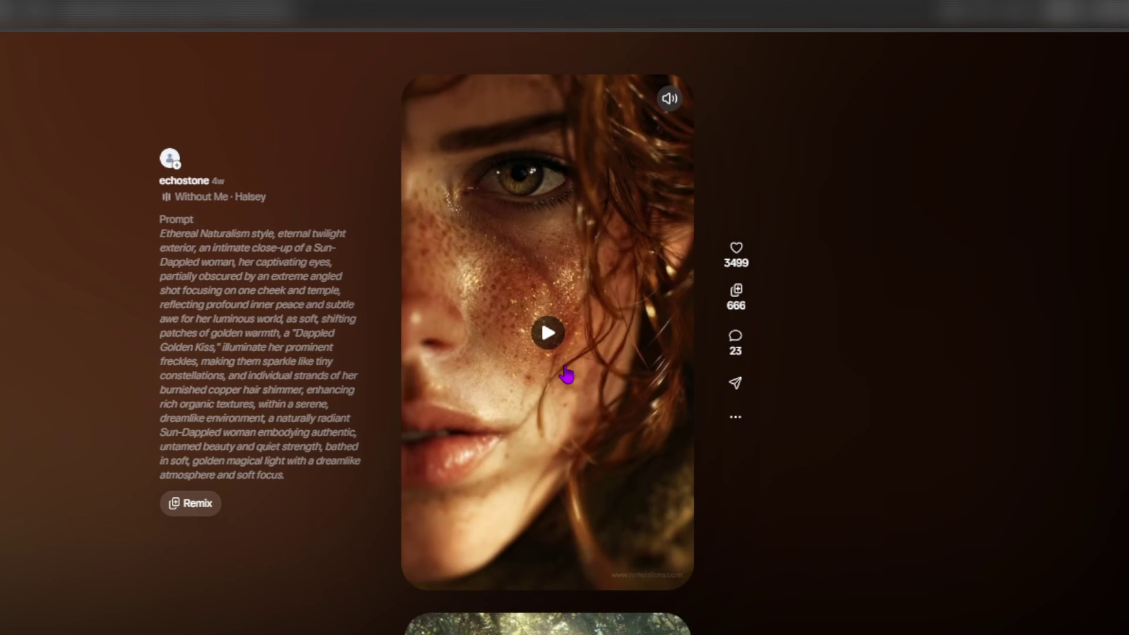
drag(297, 488, 167, 232)
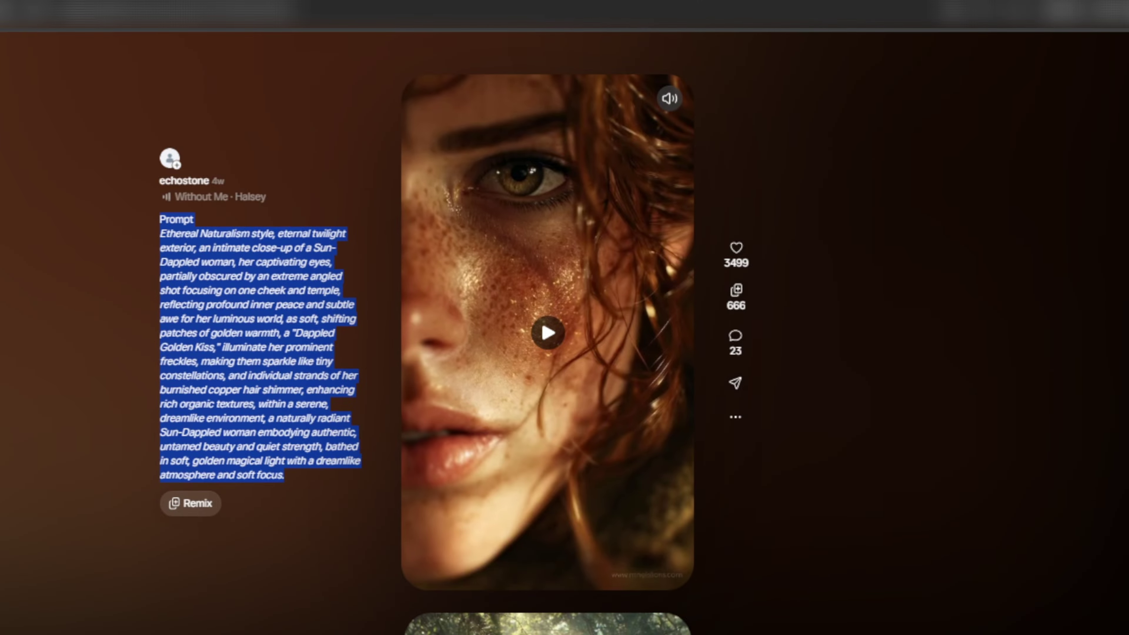
click(782, 44)
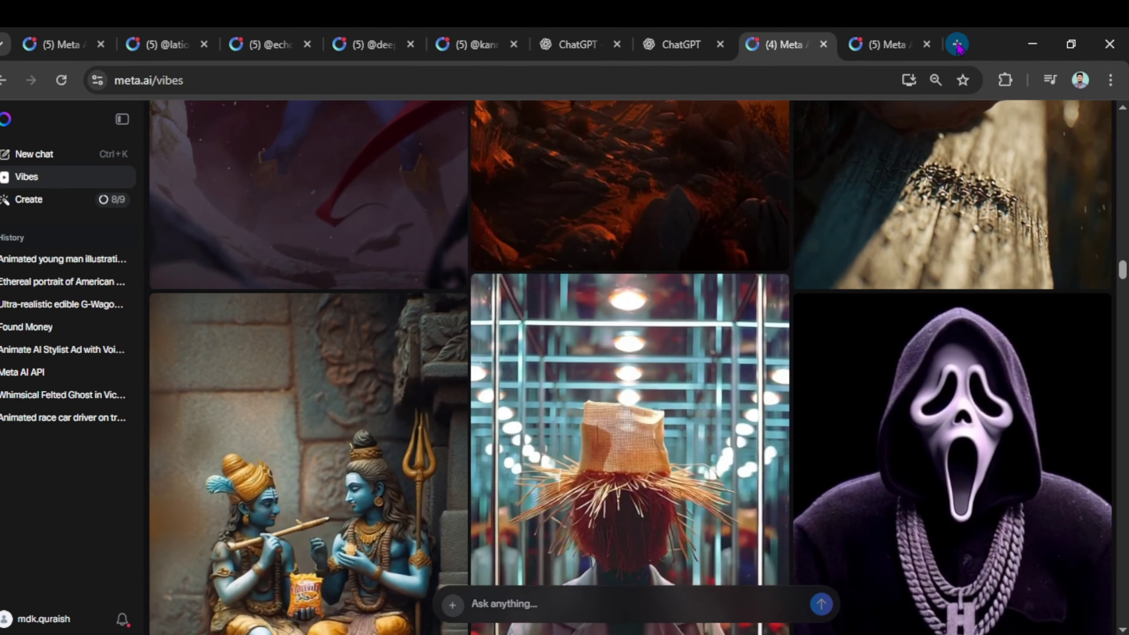
Open meta.ai in a new browser tab and enlarge the page one zoom level.
click(957, 45)
text(me)
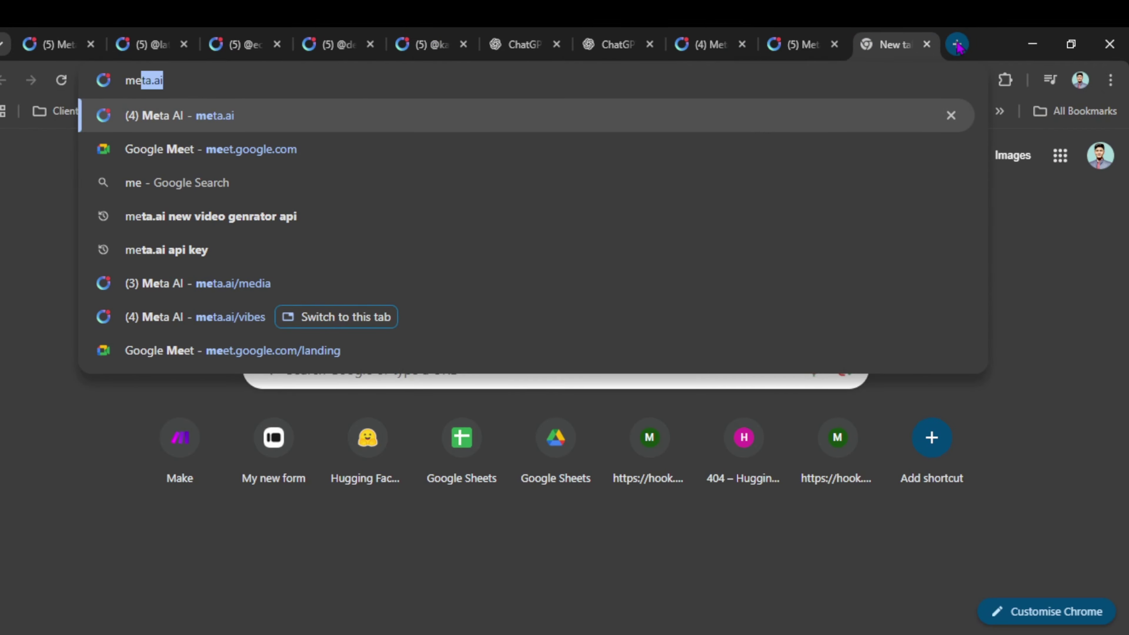
text(ta.ai)
key(Return)
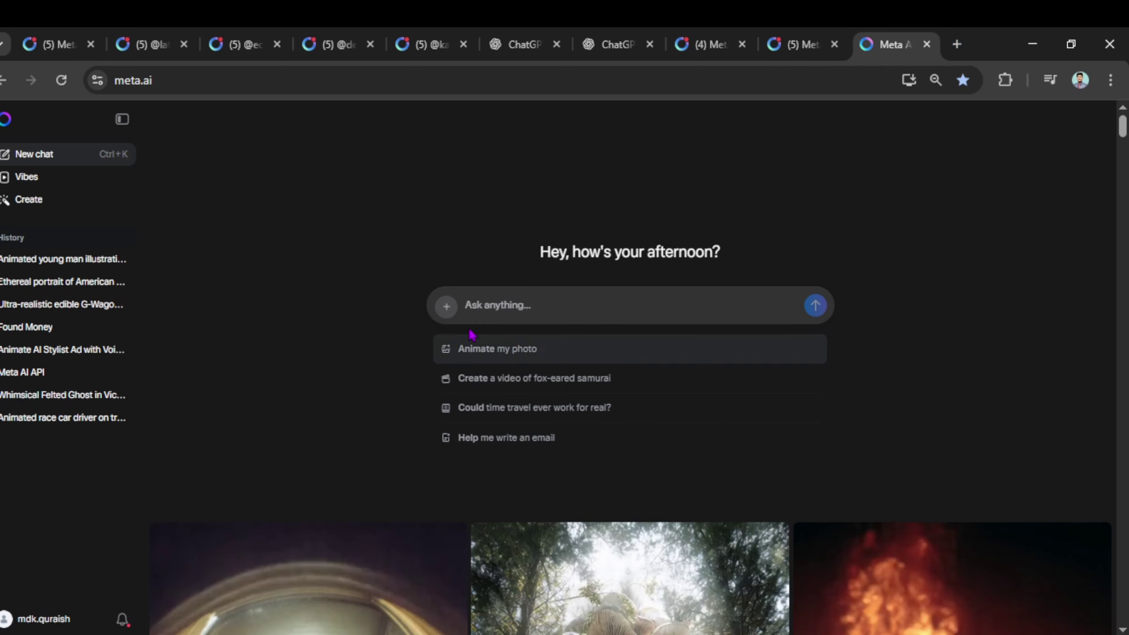
key(ctrl+plus)
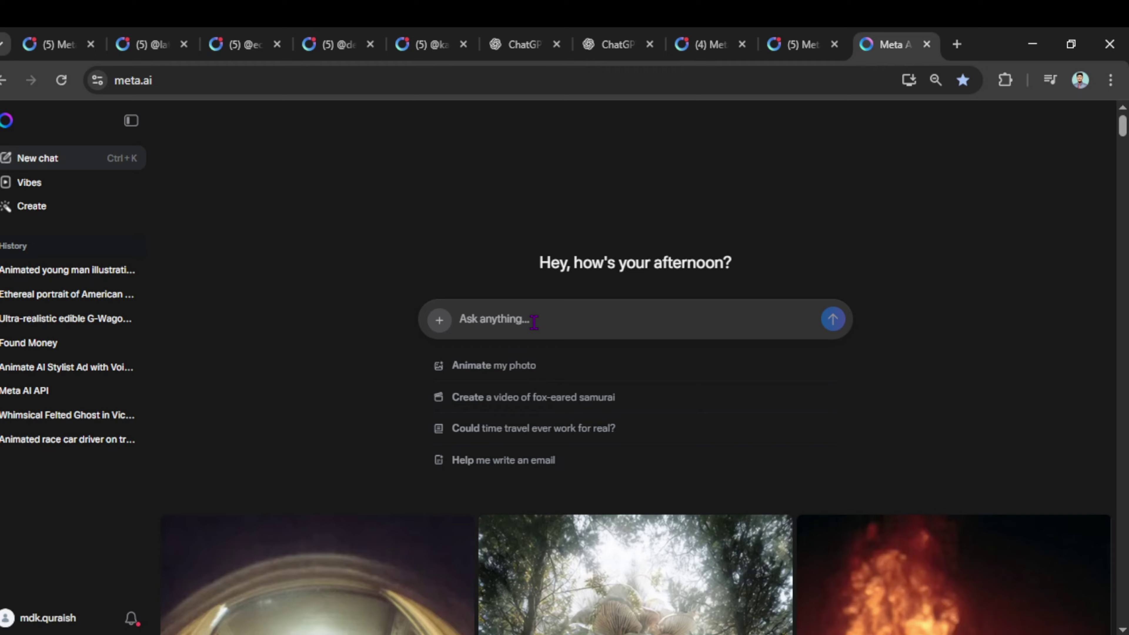
Switch to the ChatGPT conversation and copy the refined Ethereal Naturalism prompt of the sun-dappled American woman.
click(605, 40)
right_click(449, 384)
click(471, 399)
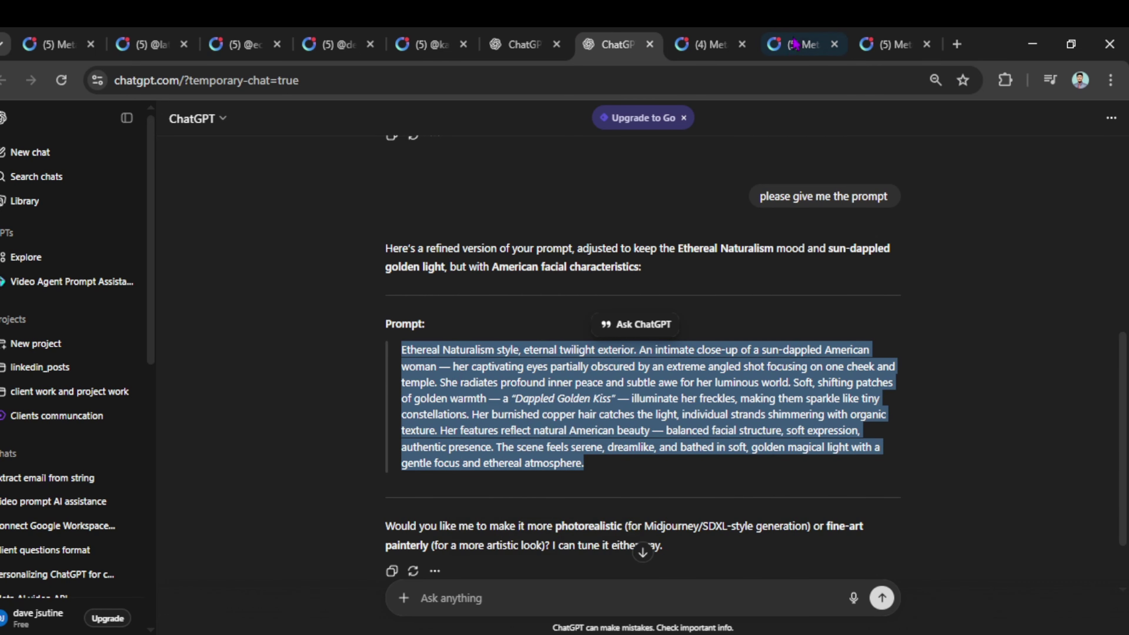
Generate portraits in the new Meta AI chat from the copied prompt and animate all four images.
click(888, 36)
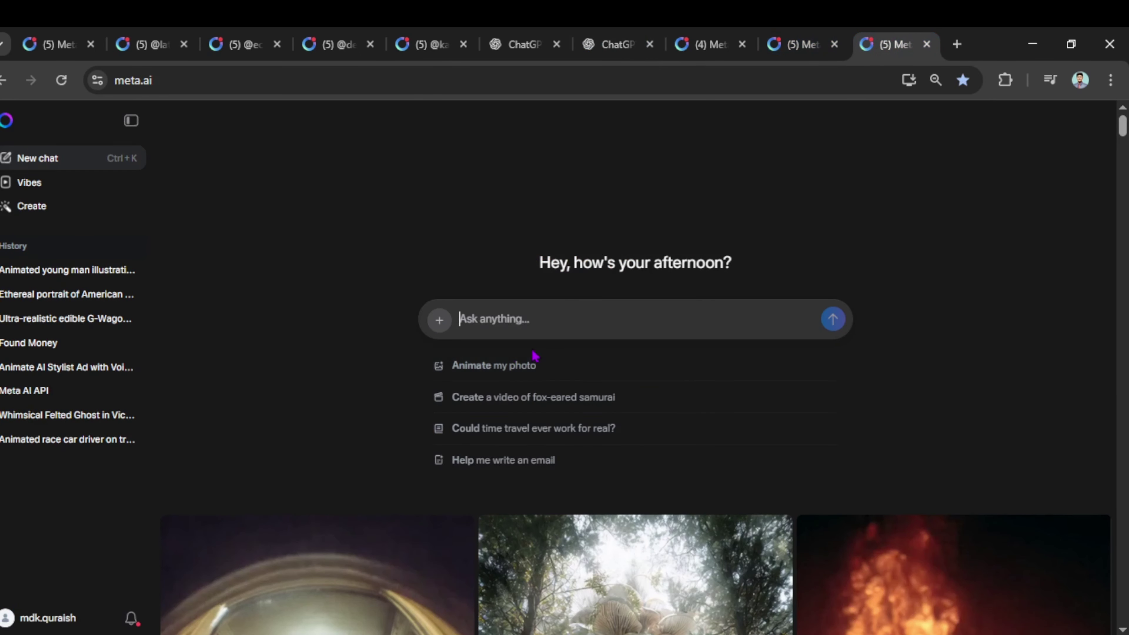
click(488, 325)
key(ctrl+v)
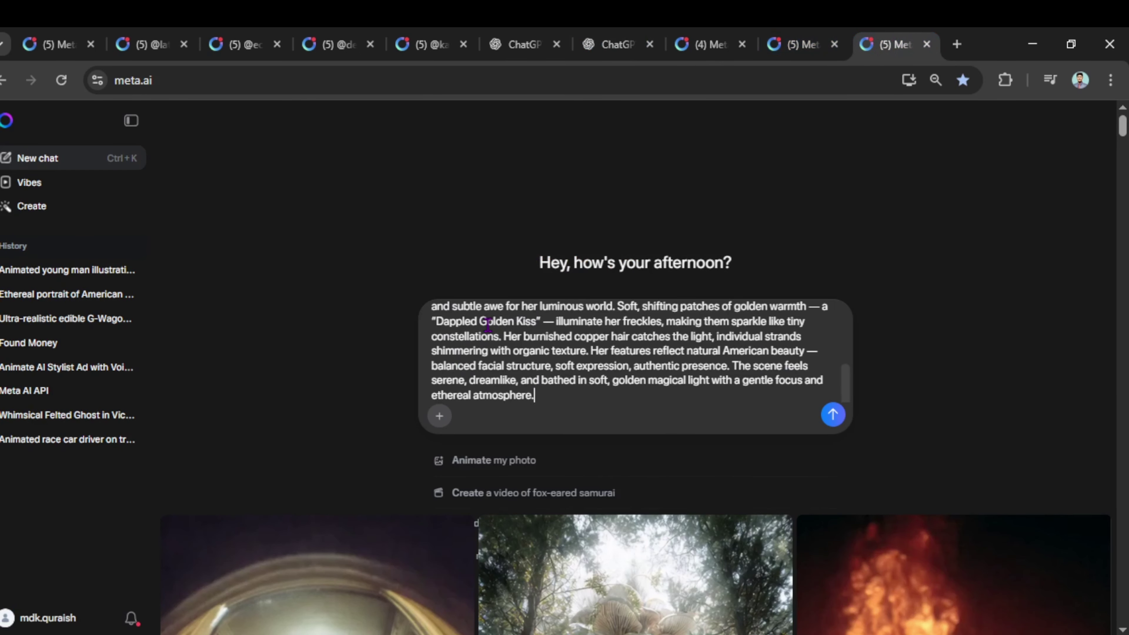
click(833, 415)
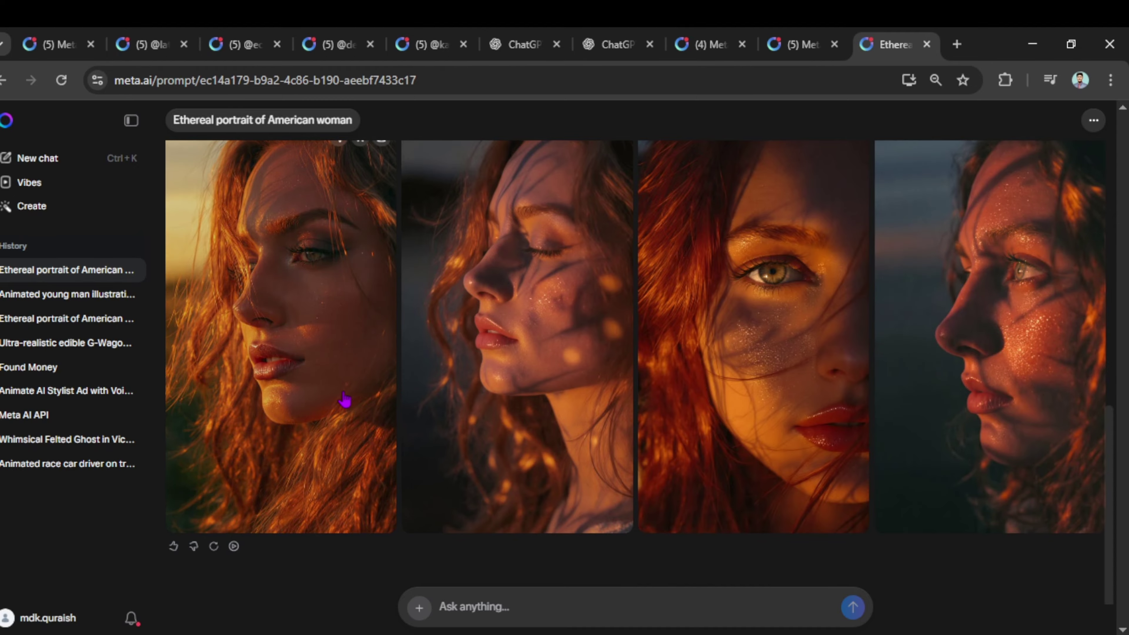
click(234, 548)
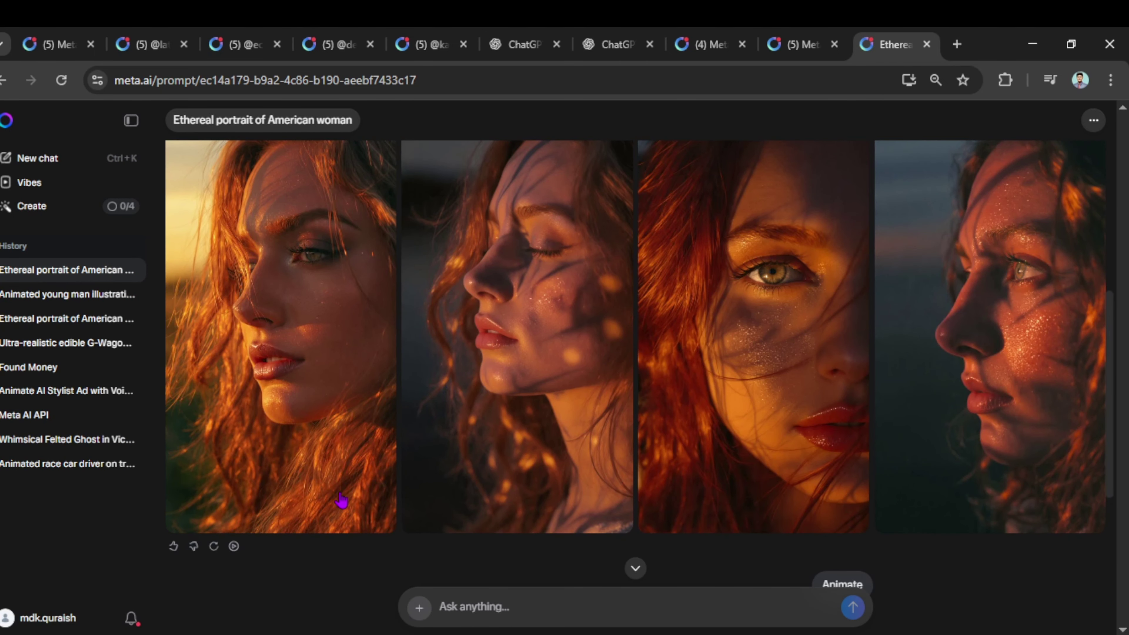
click(263, 544)
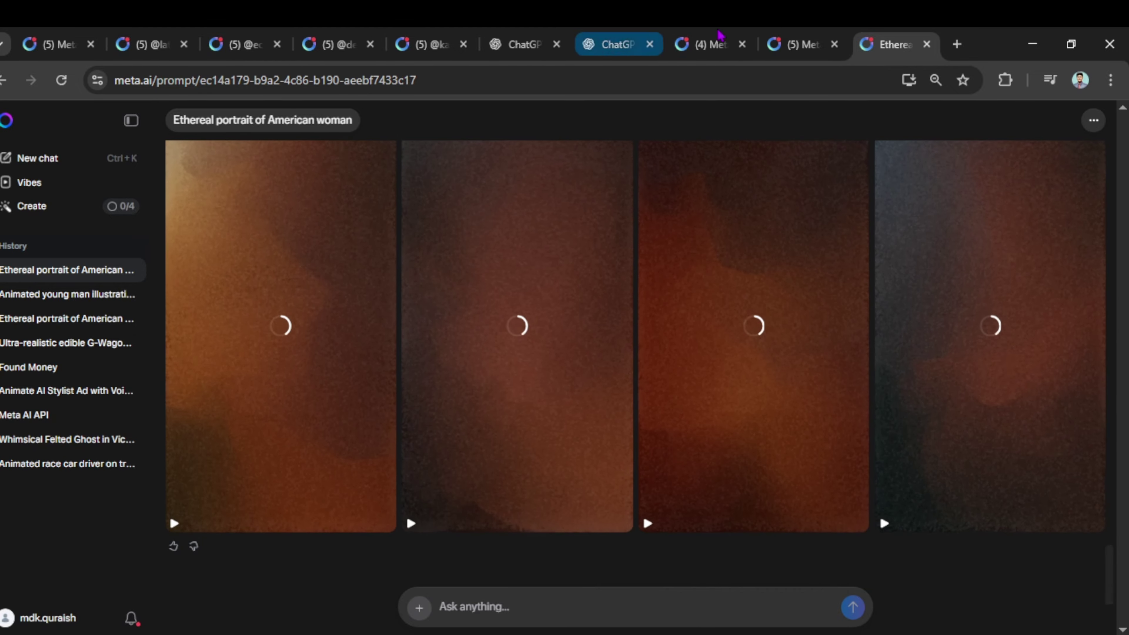
Browse further down the Vibes feed to examine other AI video examples.
click(724, 43)
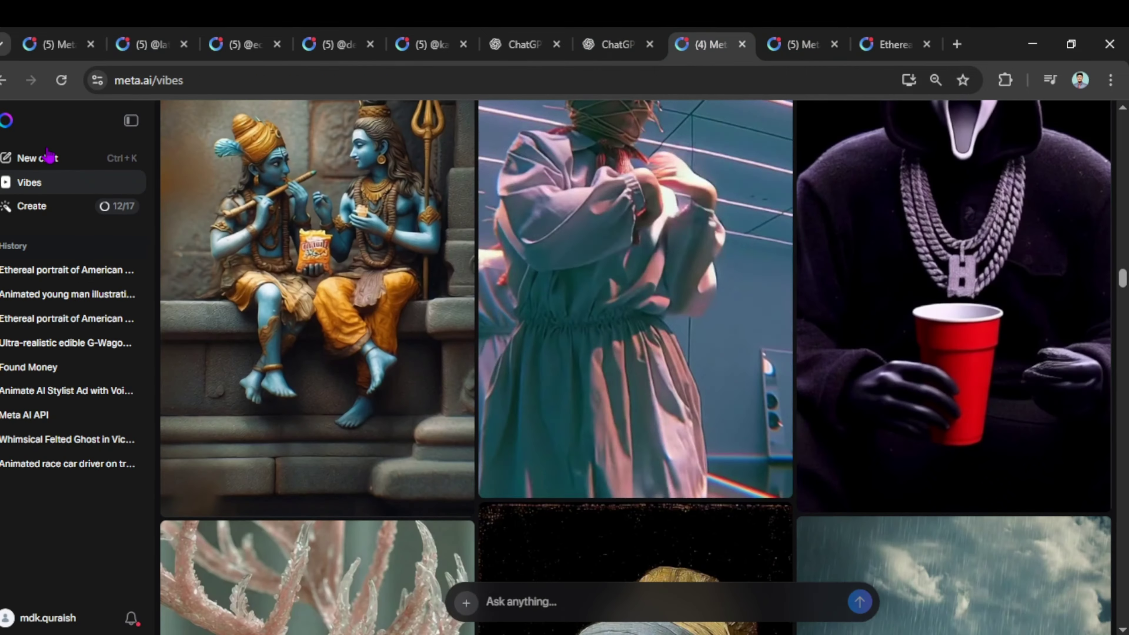
scroll(485, 274, down, 6)
scroll(485, 274, down, 10)
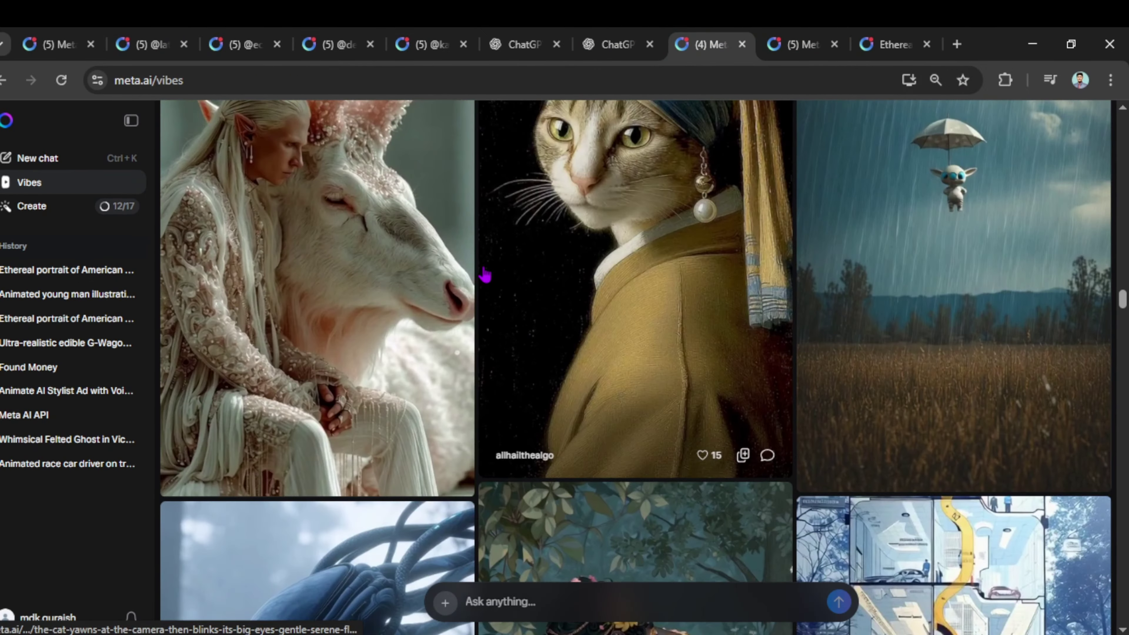
scroll(484, 274, down, 5)
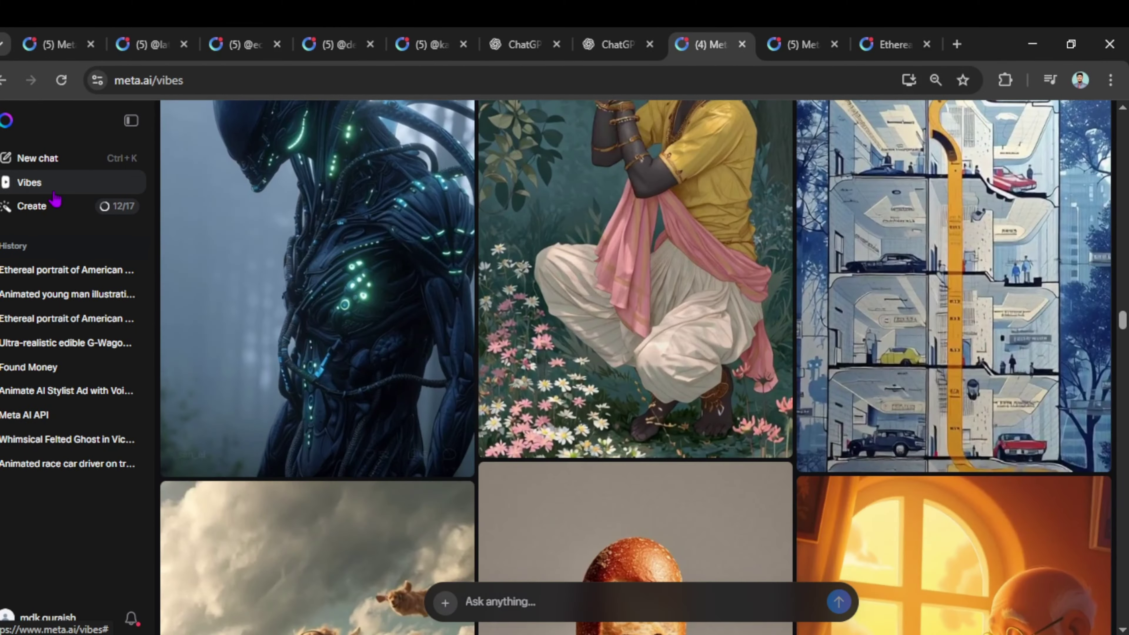
scroll(206, 270, down, 2)
scroll(204, 269, down, 5)
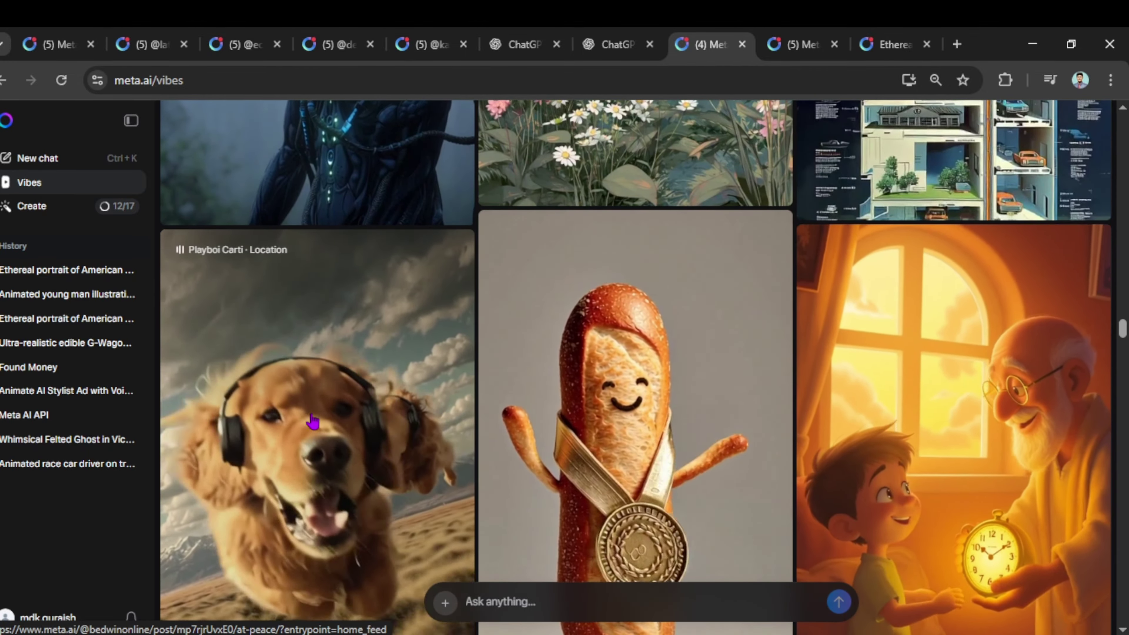
scroll(312, 420, down, 3)
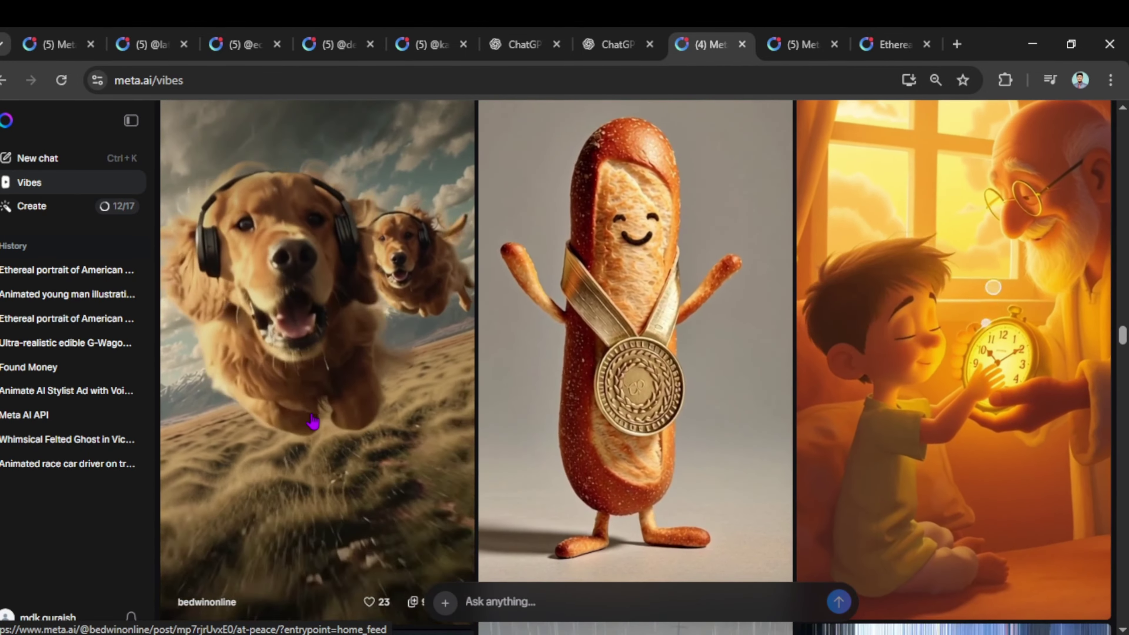
scroll(312, 420, down, 10)
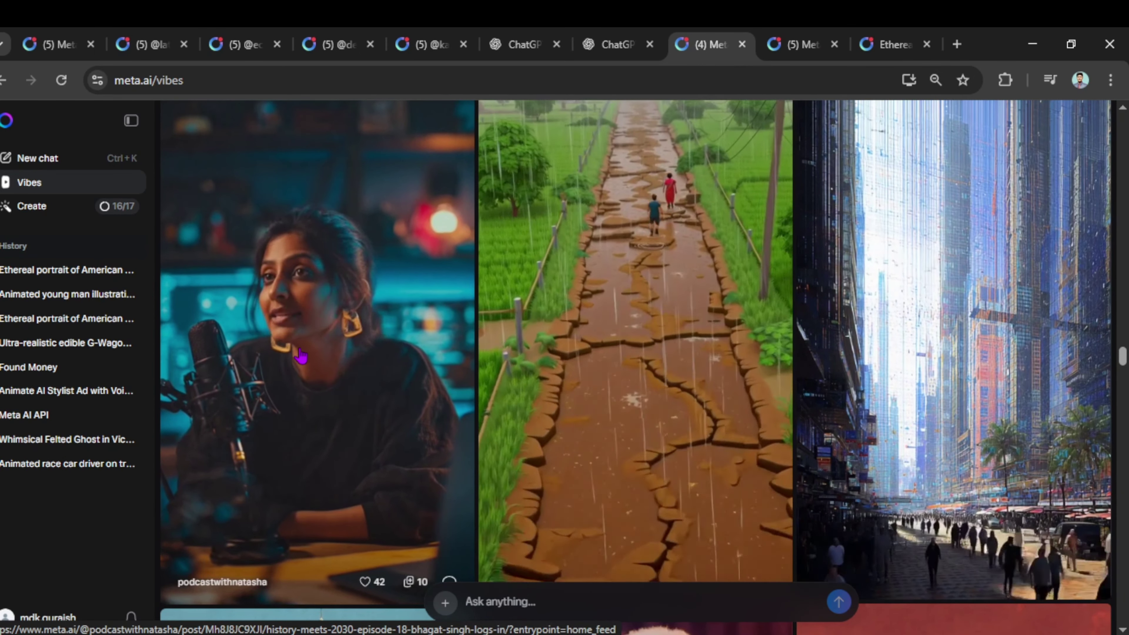
scroll(300, 356, down, 15)
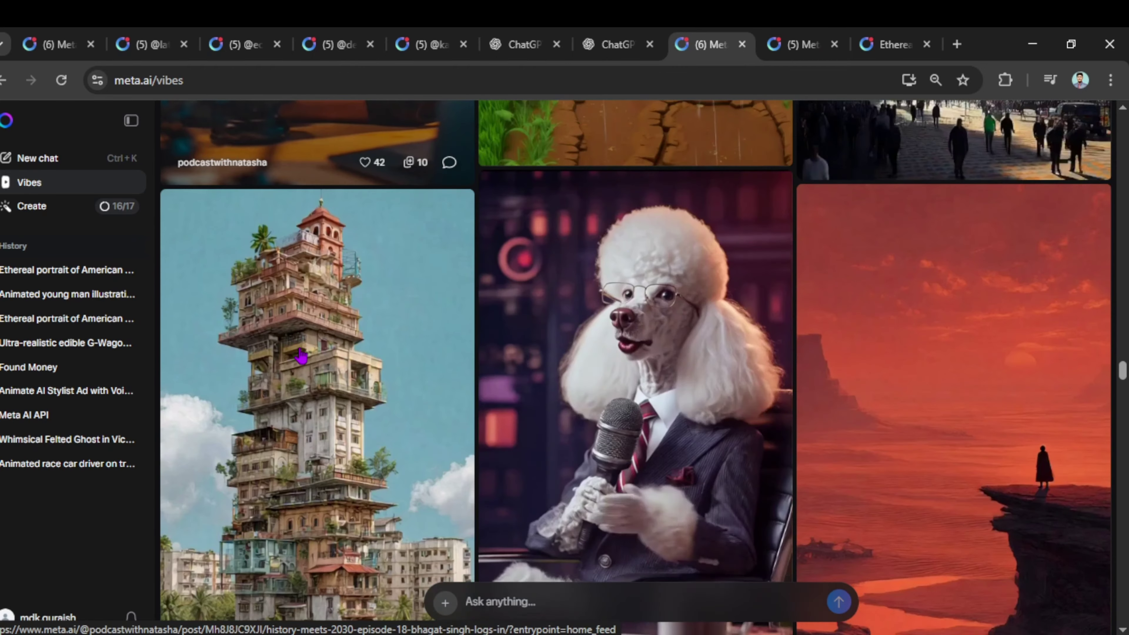
scroll(300, 356, down, 12)
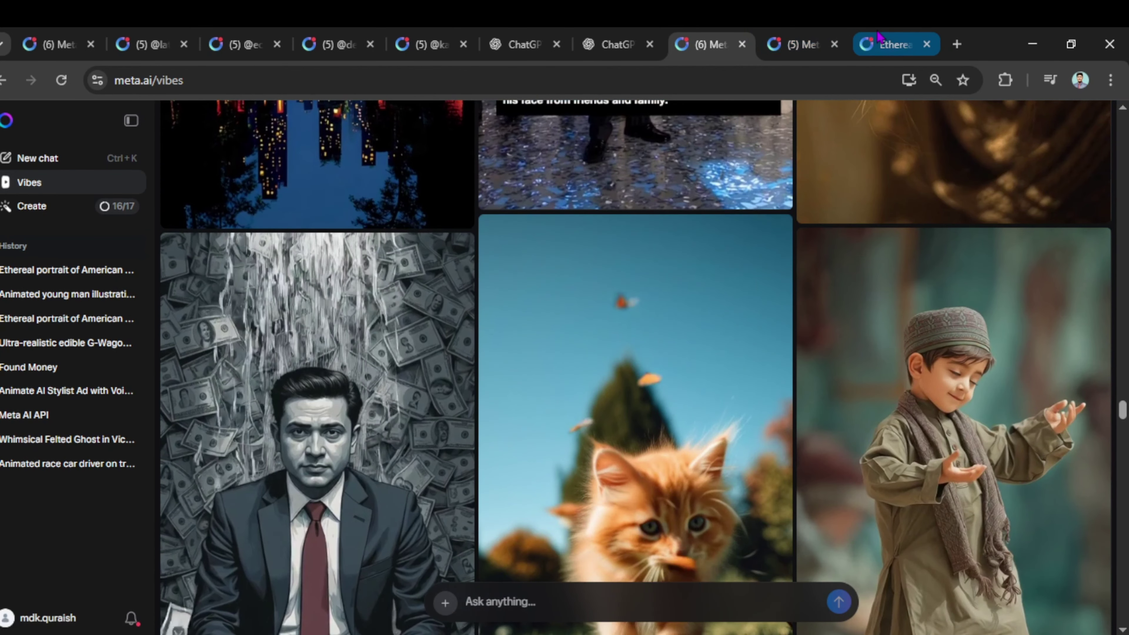
Return to the American woman portrait chat, open the second animated portrait and review its music, extend and restyle options.
click(878, 39)
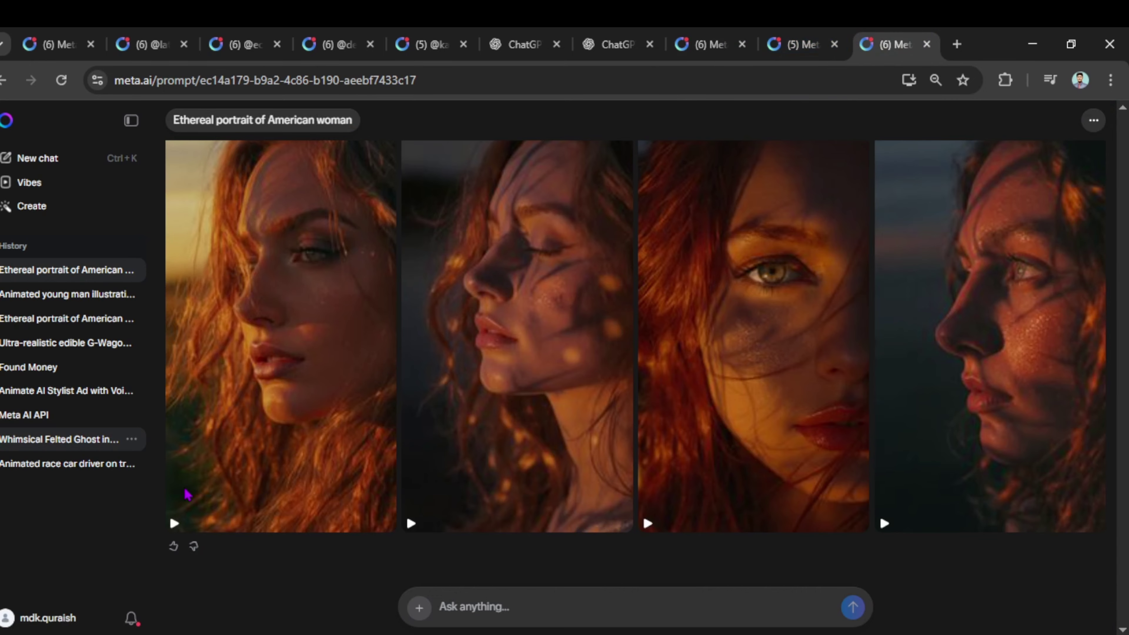
click(514, 373)
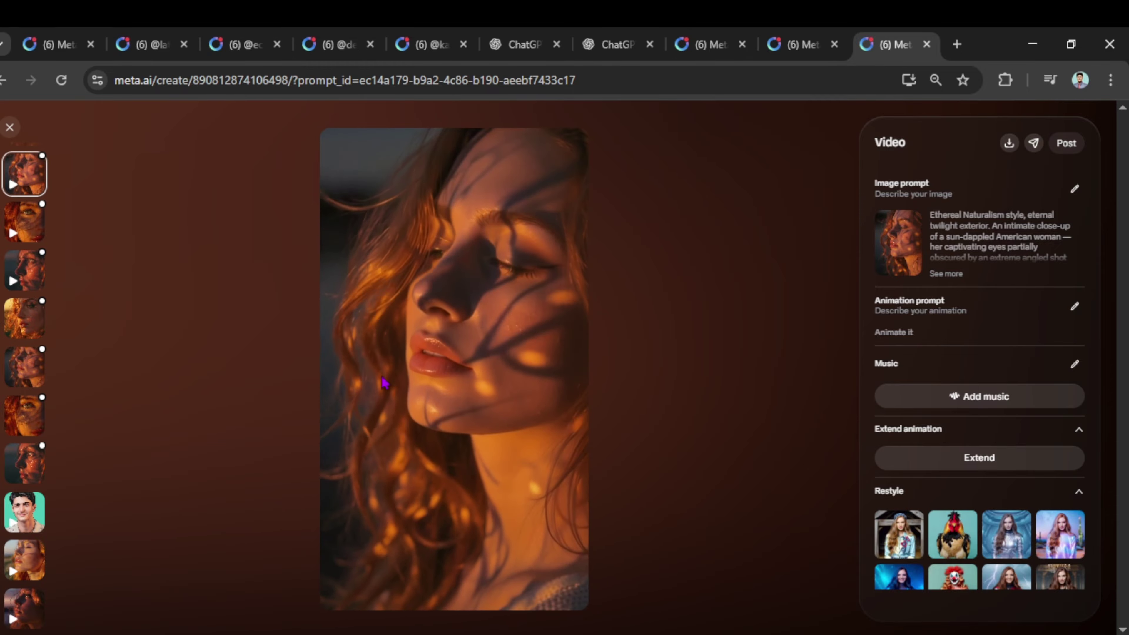
mouse_move(454, 369)
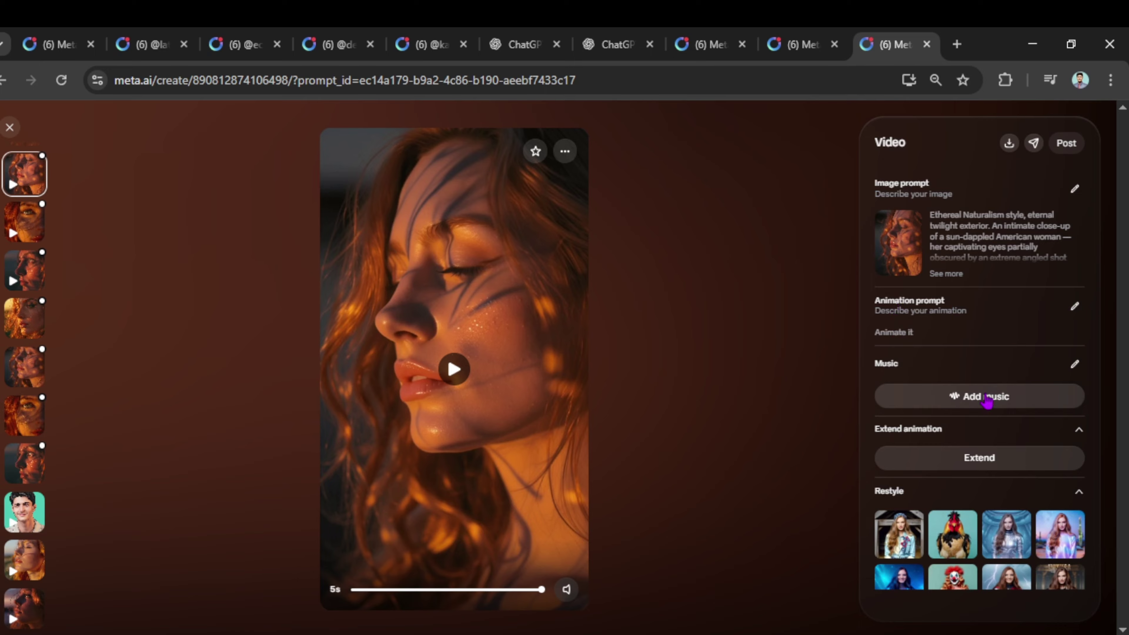
scroll(975, 386, down, 3)
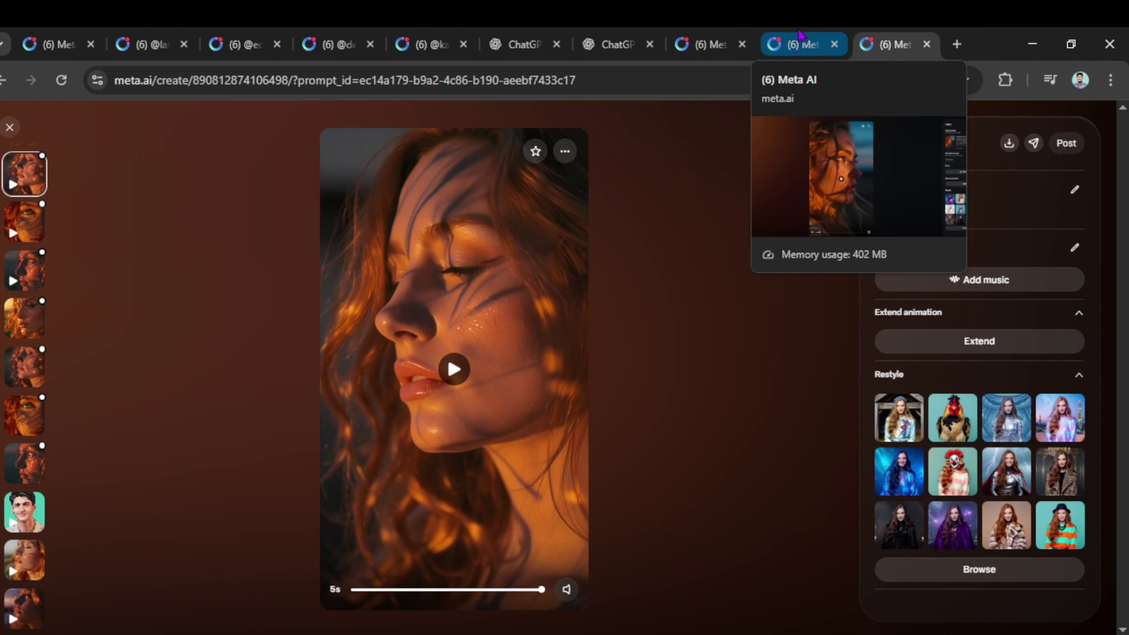
Close the earlier portrait video and use Animate my photo with "Generated Image September 09, 2025 - 3_45PM (1)", submitting the prompt "Animate".
click(806, 44)
click(10, 127)
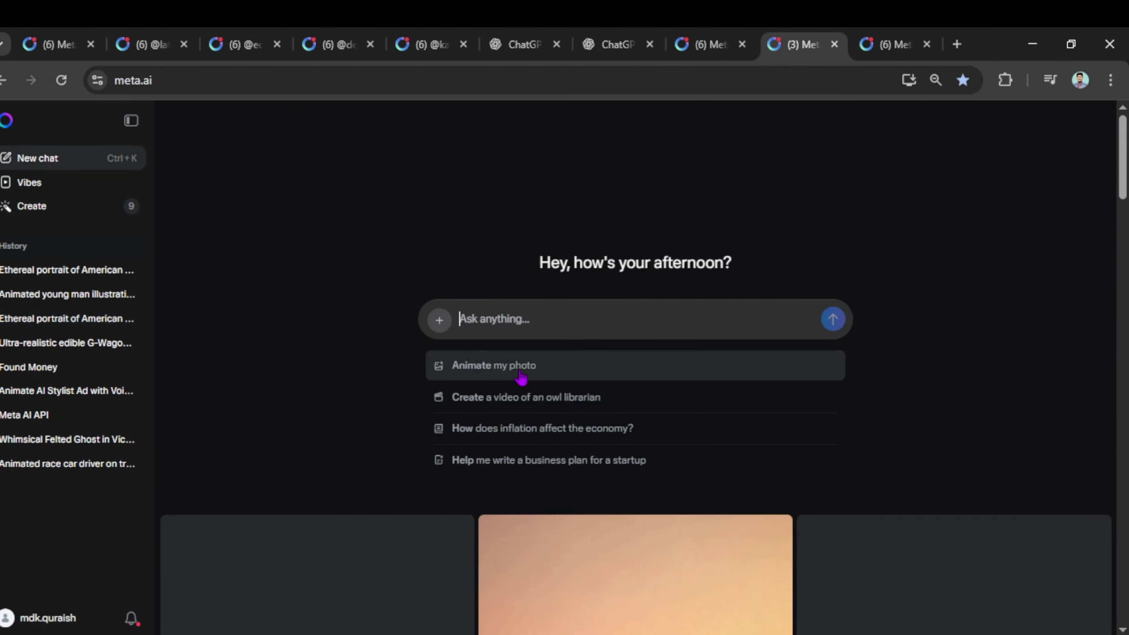
click(492, 370)
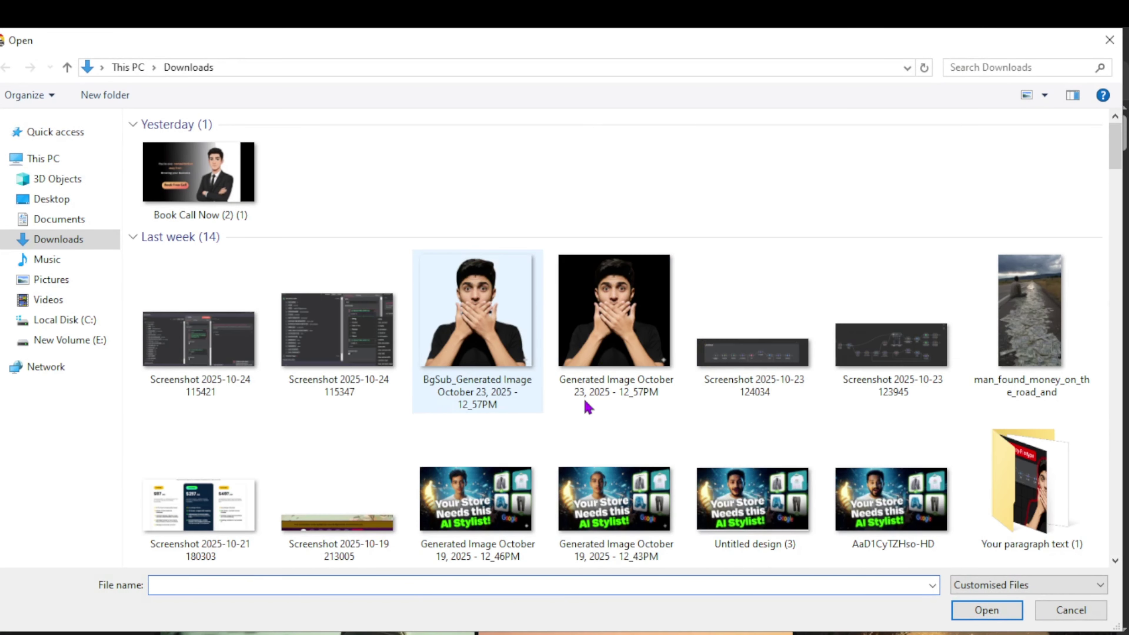
scroll(577, 307, down, 6)
scroll(621, 303, up, 5)
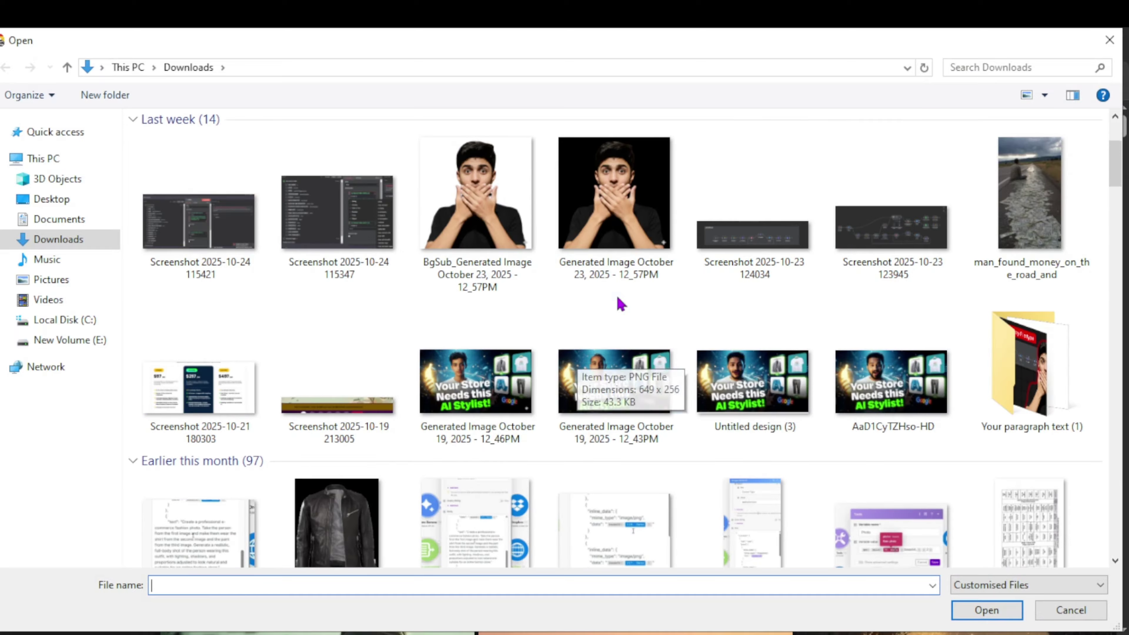
scroll(622, 293, down, 10)
click(881, 325)
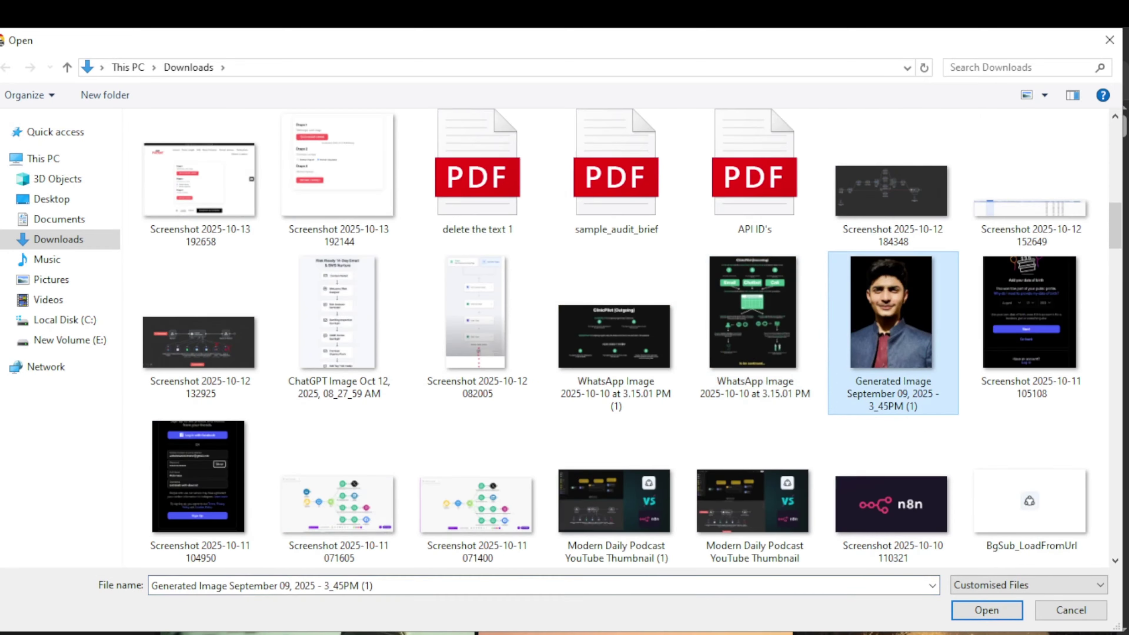
click(986, 609)
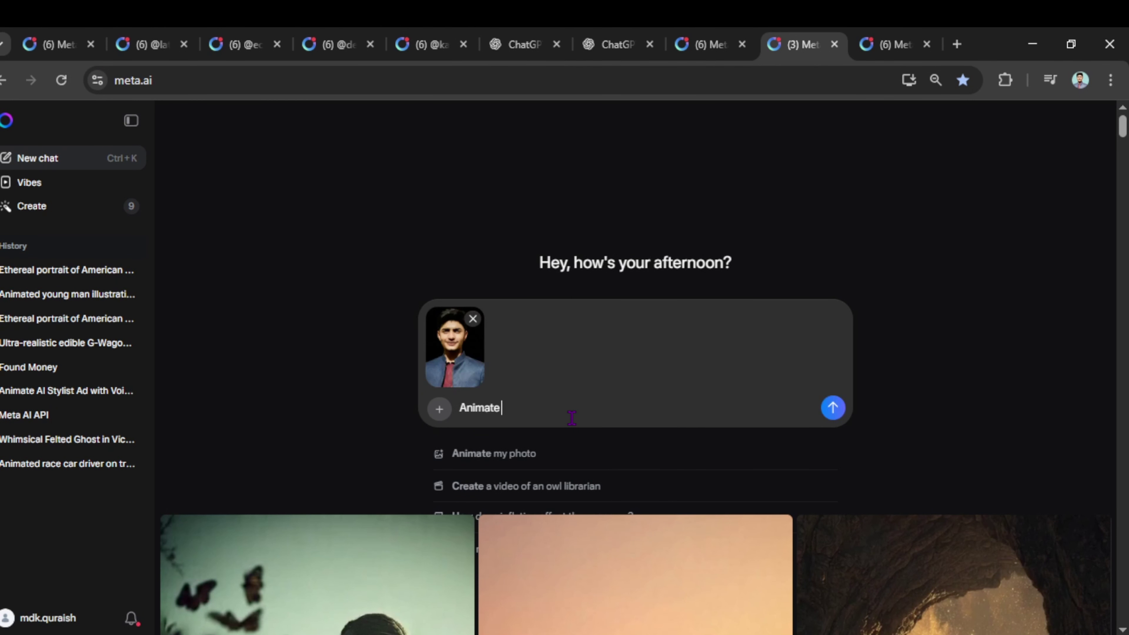
click(829, 412)
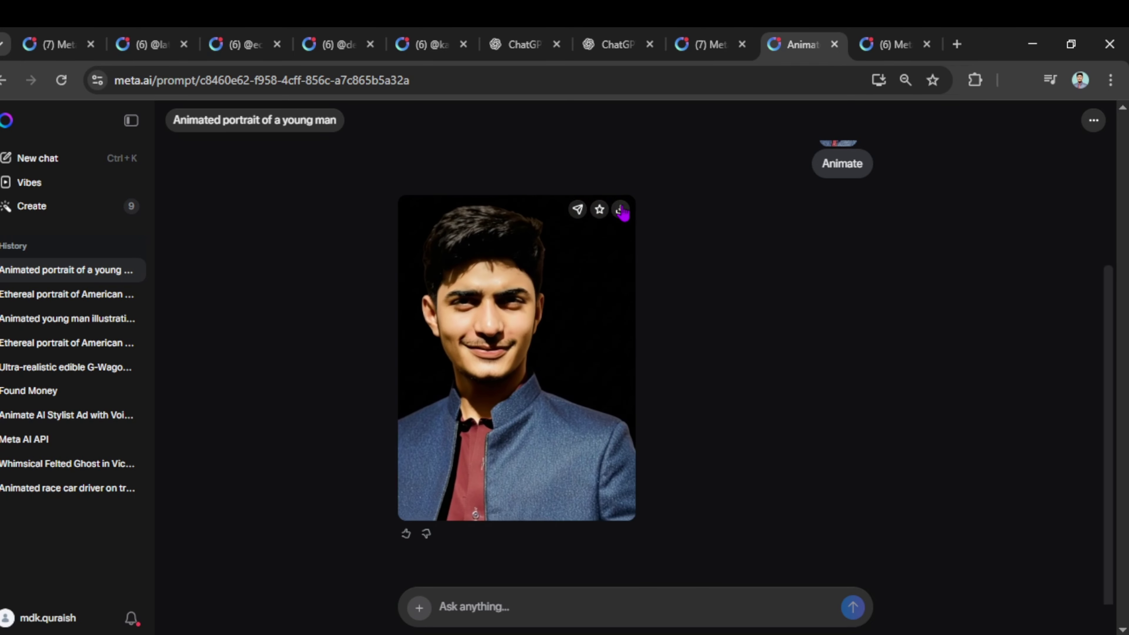
Download the animated portrait of the young man, play the downloaded video and close the player.
click(621, 209)
click(811, 120)
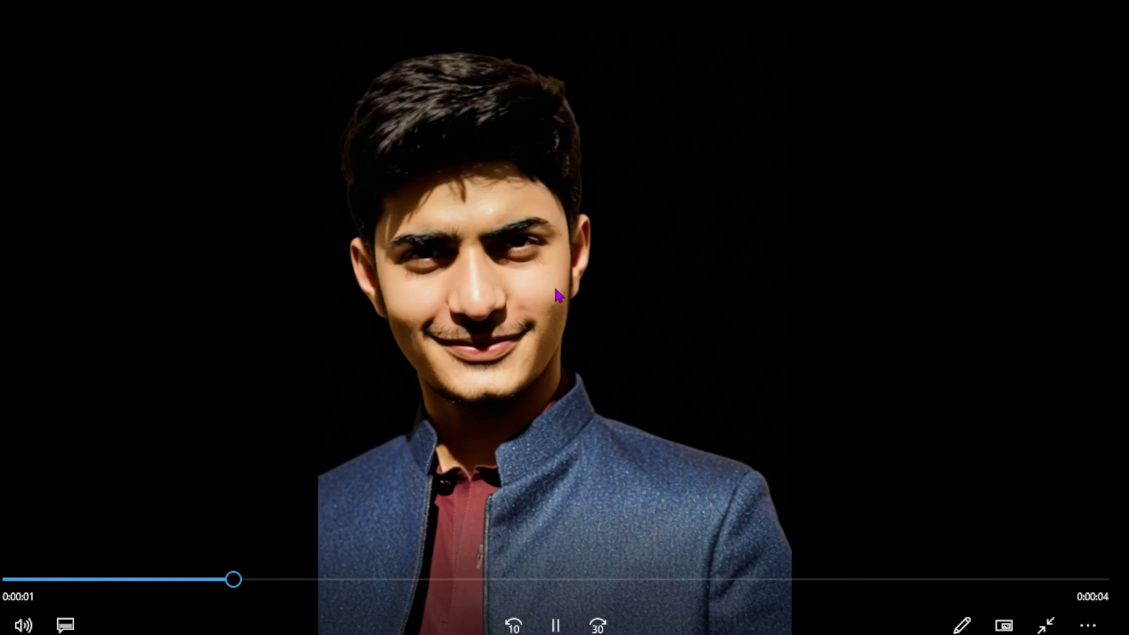
click(1109, 33)
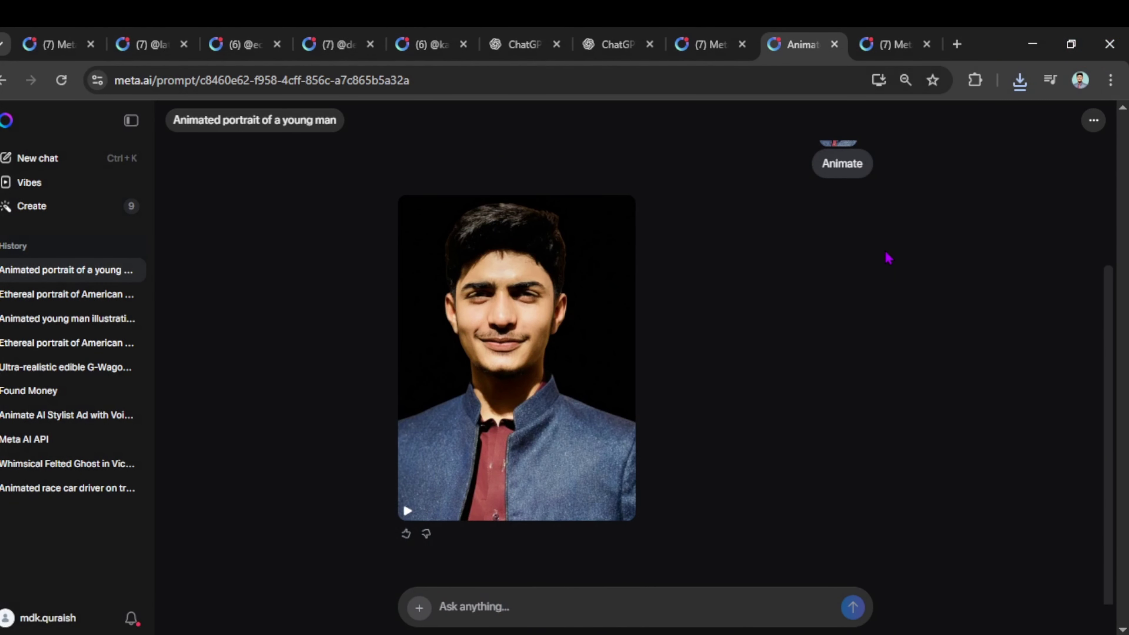